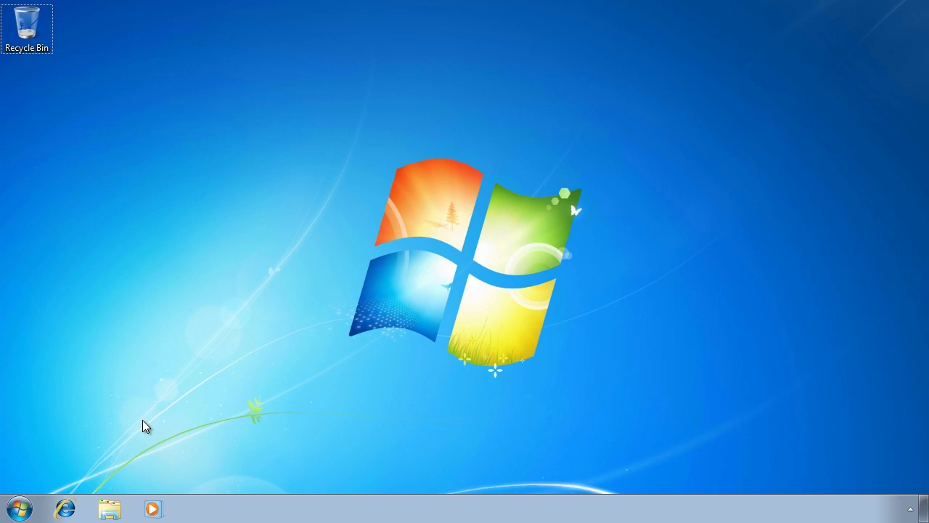
Step: Open the System page under Control Panel's System and Security from the Start menu
left_click(17, 511)
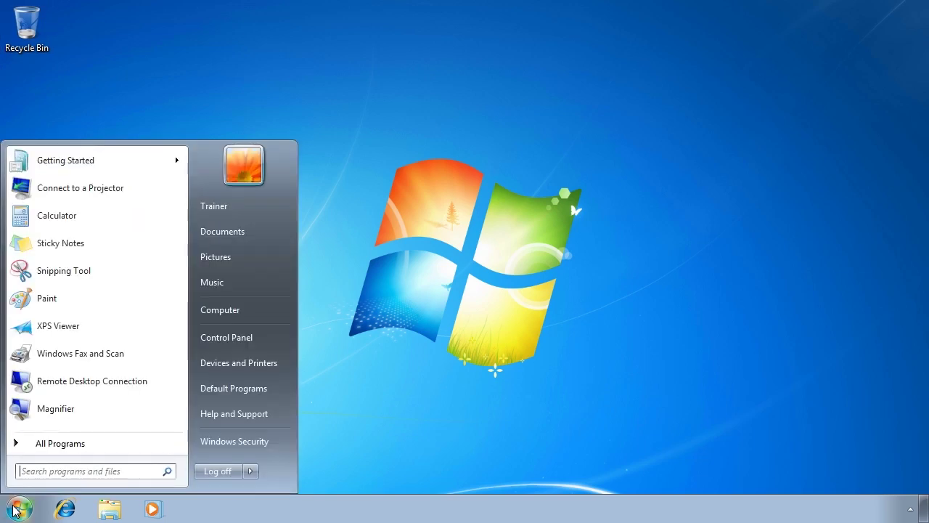
left_click(272, 338)
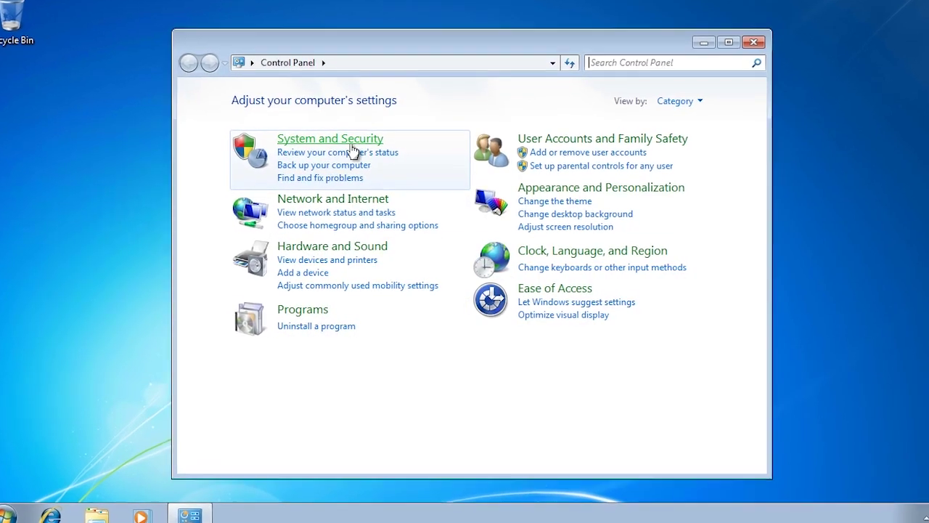
left_click(361, 149)
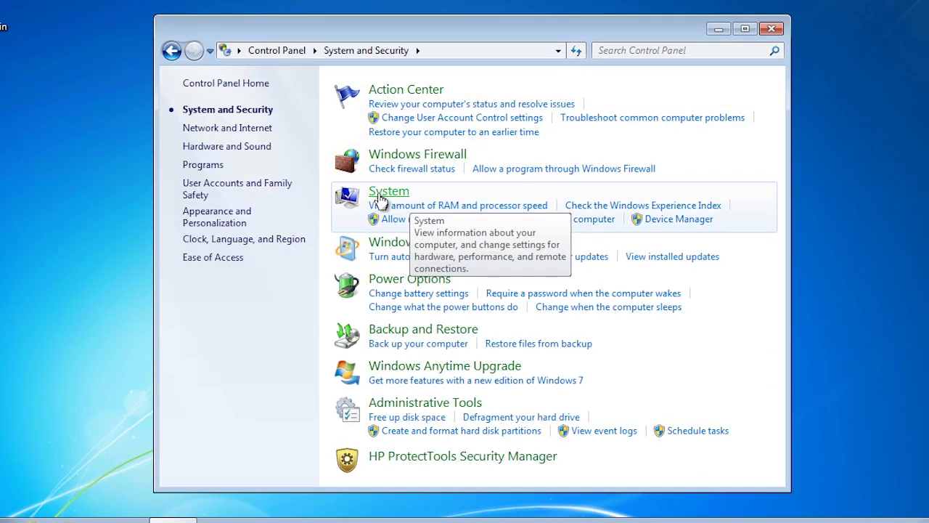
left_click(379, 196)
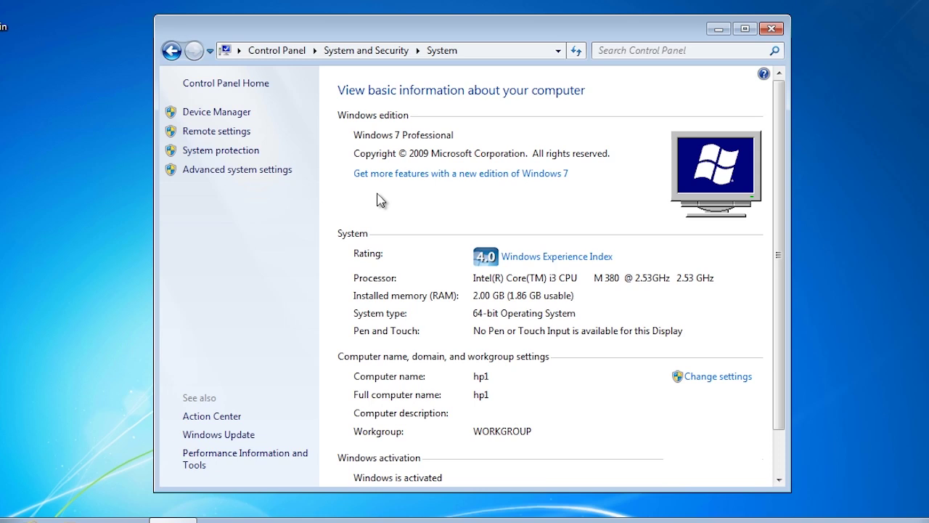
Step: Open Advanced system settings, then the Performance Settings with its Visual Effects tab
left_click(193, 174)
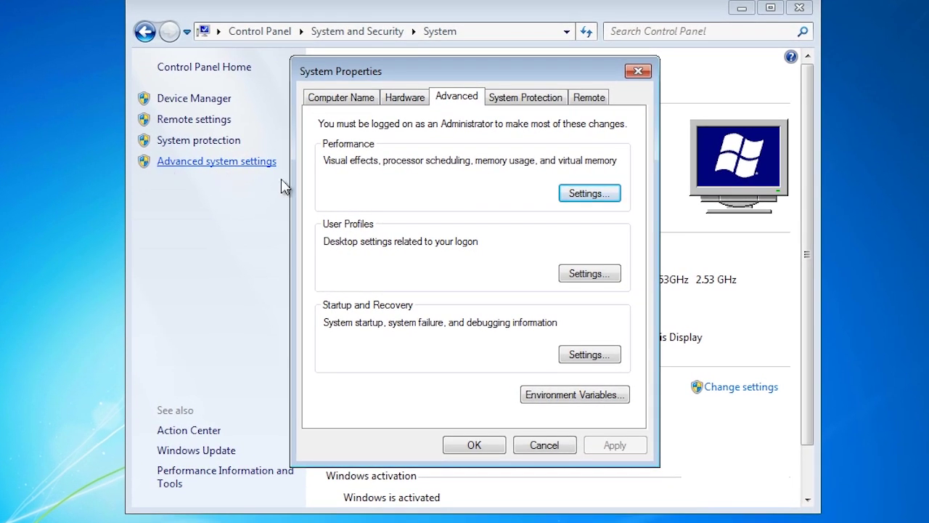
left_click(567, 194)
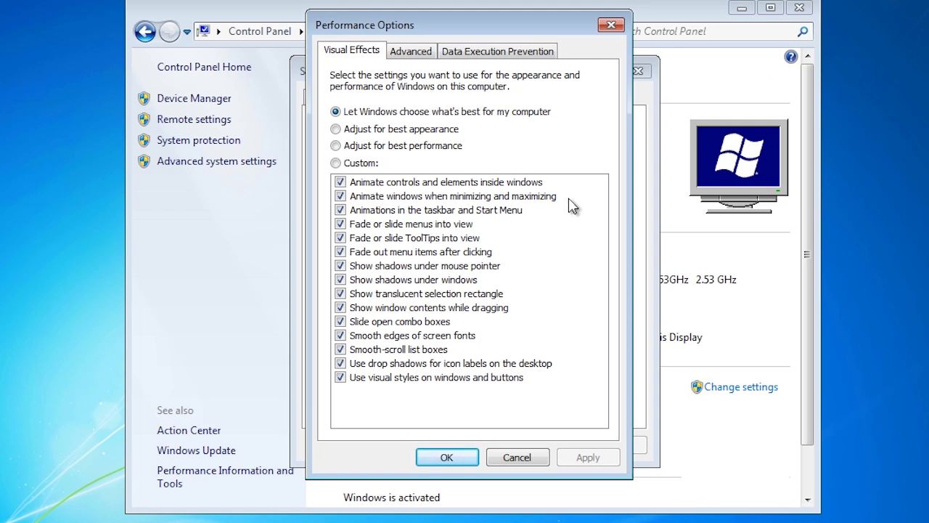
Step: Switch Performance Options to its Advanced tab showing the 1903 MB total paging file
left_click(397, 59)
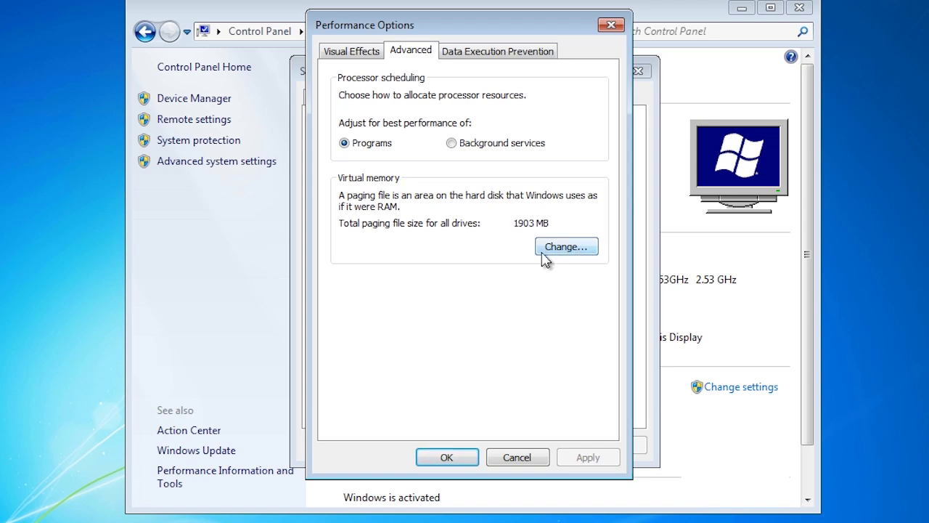
Step: Open Virtual Memory, turn off automatic paging management, and review drives D:, E: and C:
left_click(542, 253)
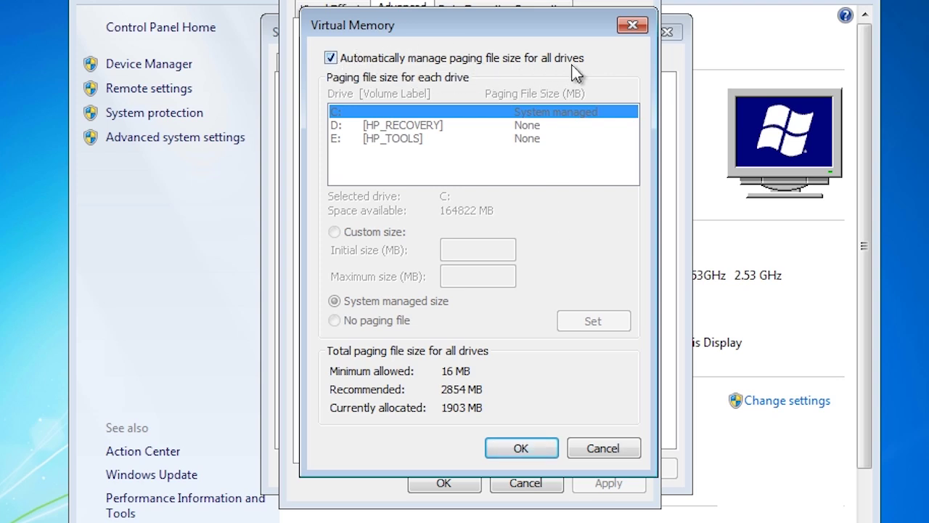
left_click(331, 58)
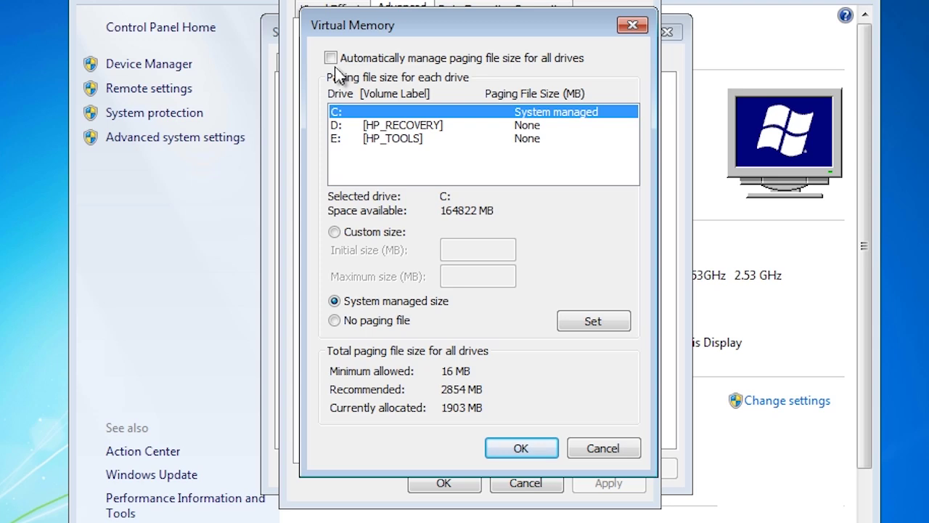
left_click(371, 131)
left_click(372, 138)
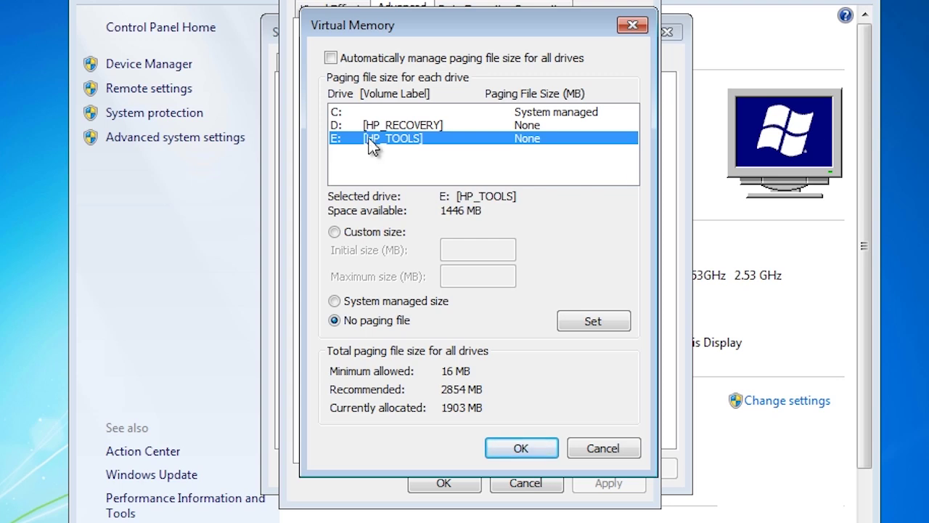
left_click(371, 132)
key("Up")
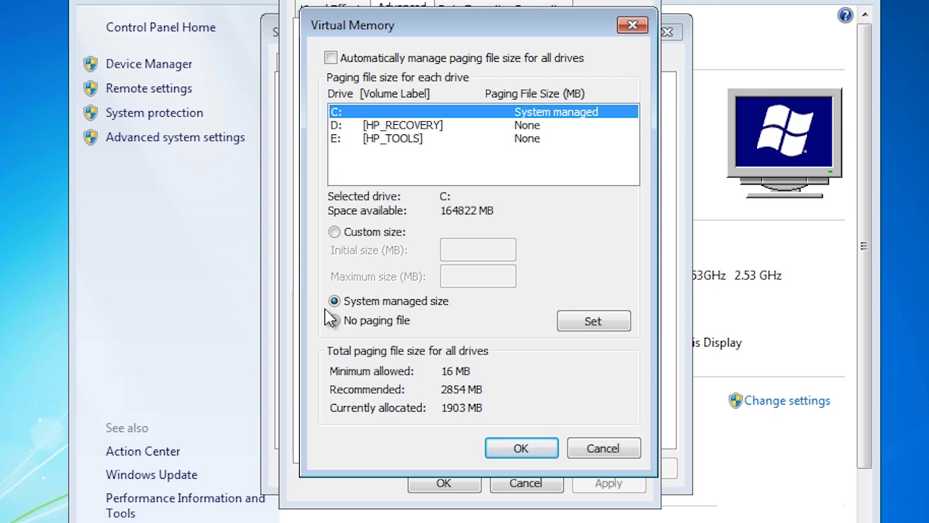
Step: Give drive C: a custom paging file of 3000 MB initial and 3000 MB maximum
left_click(335, 232)
left_click(464, 249)
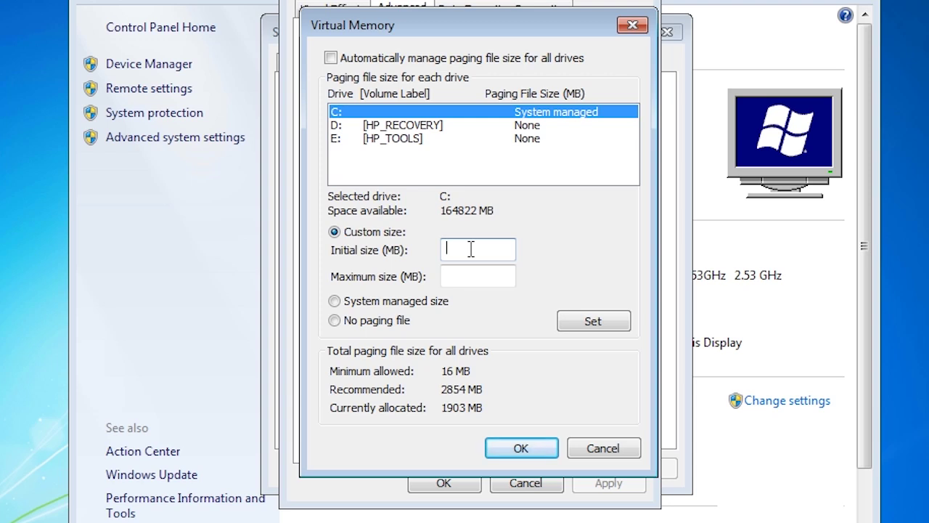
type("3000")
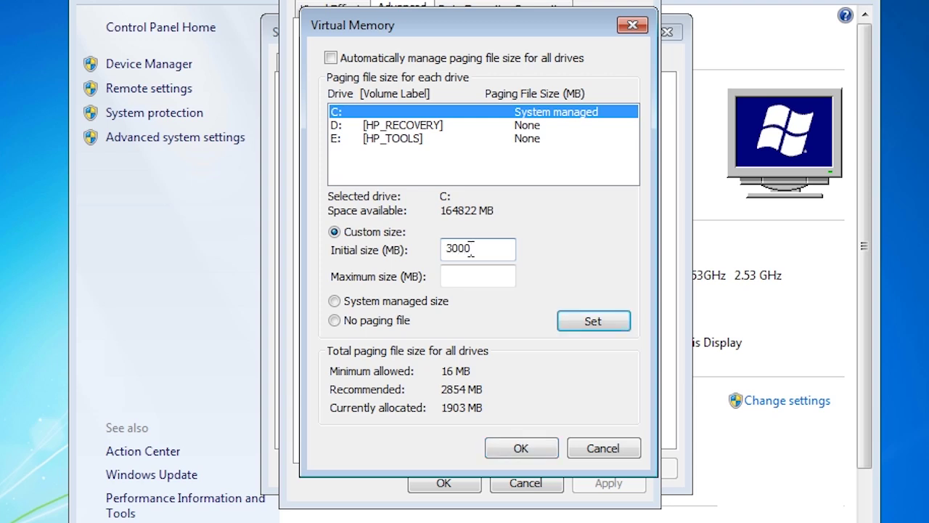
key("Tab")
type("3000")
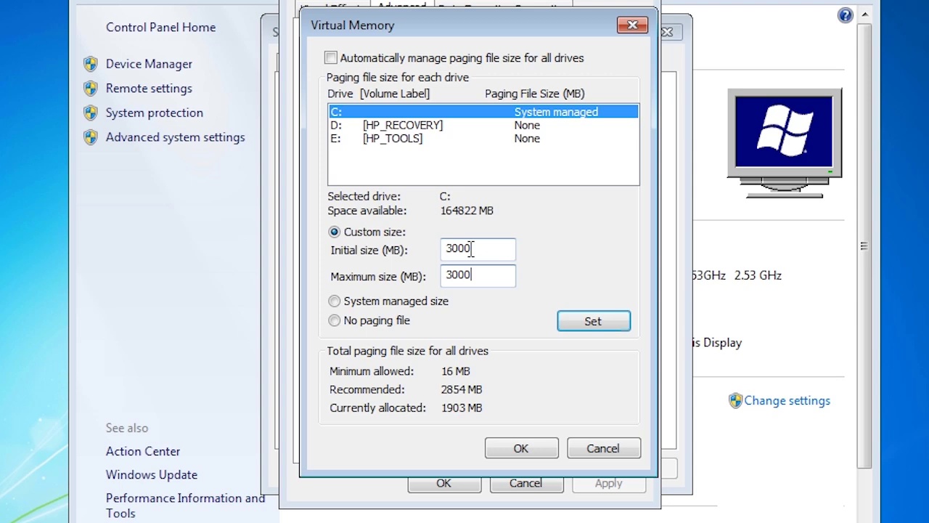
left_click(605, 324)
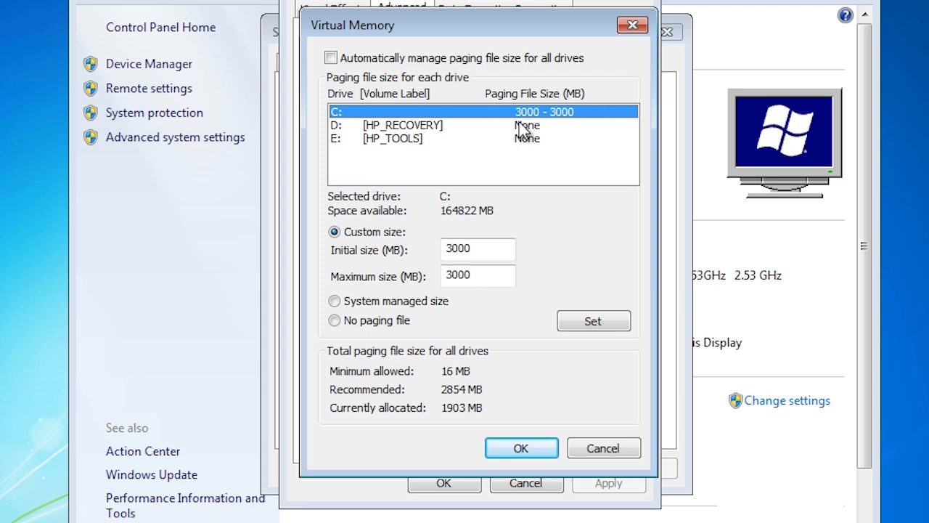
Step: Return drive C: to system managed size with automatic paging management, and confirm
left_click(335, 302)
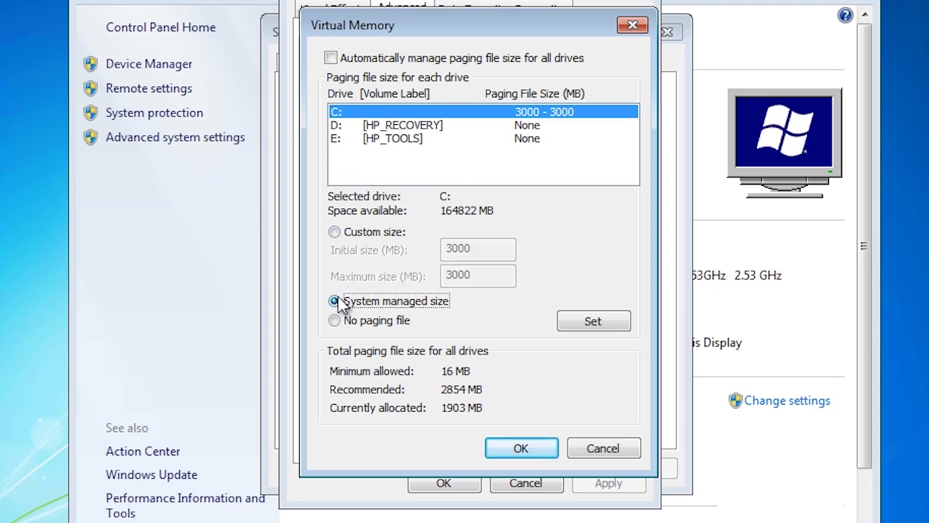
left_click(331, 58)
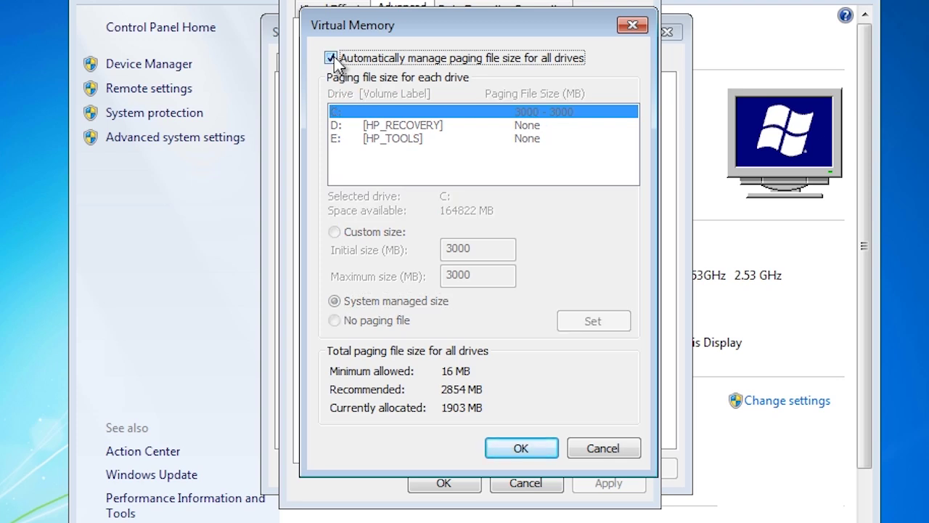
left_click(531, 451)
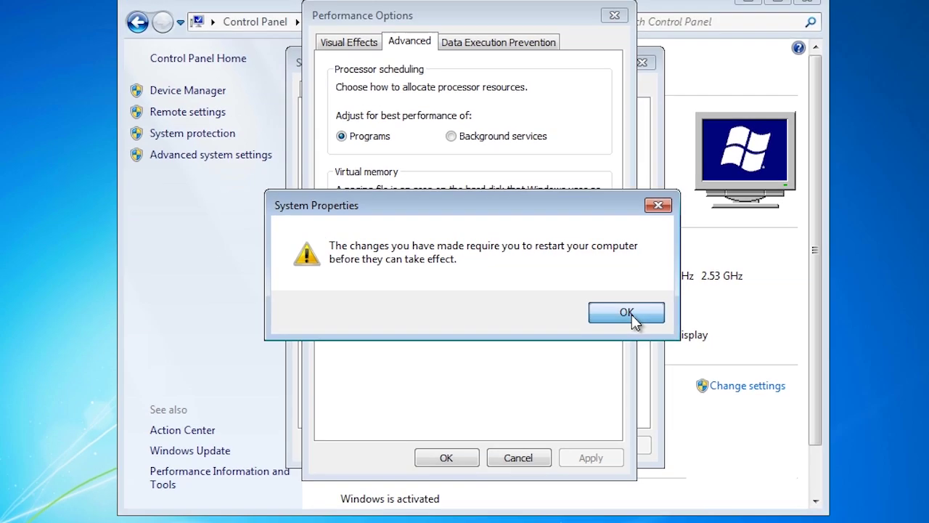
Step: Close Performance Options, System Properties and the System window, choosing Restart Later
left_click(653, 320)
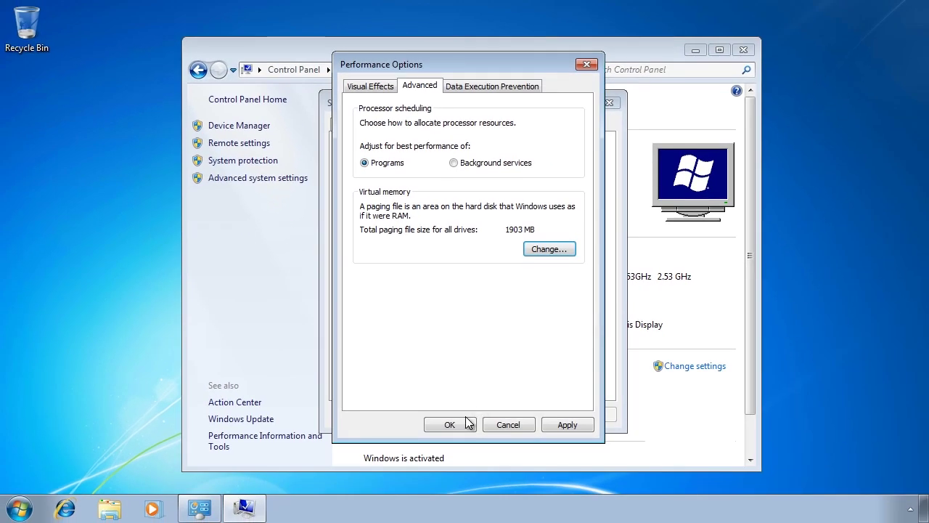
left_click(466, 423)
left_click(472, 413)
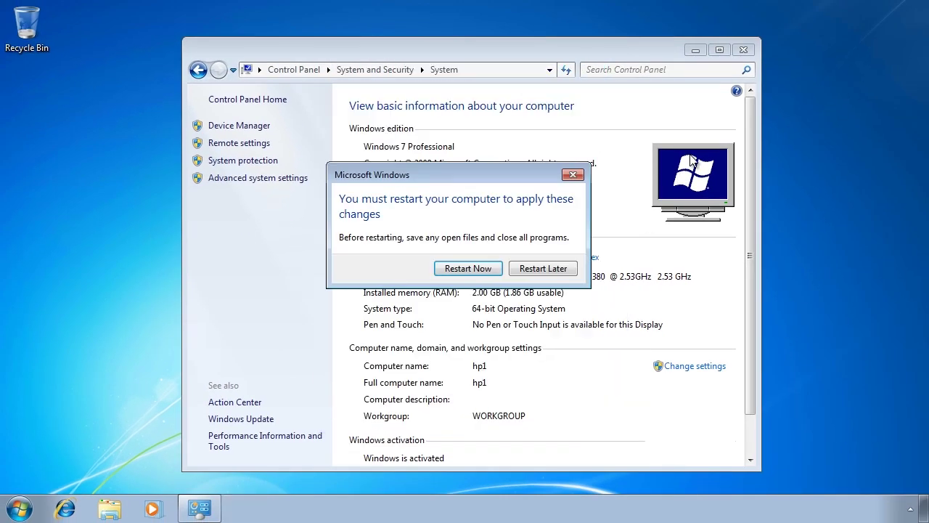
left_click(744, 49)
left_click(546, 268)
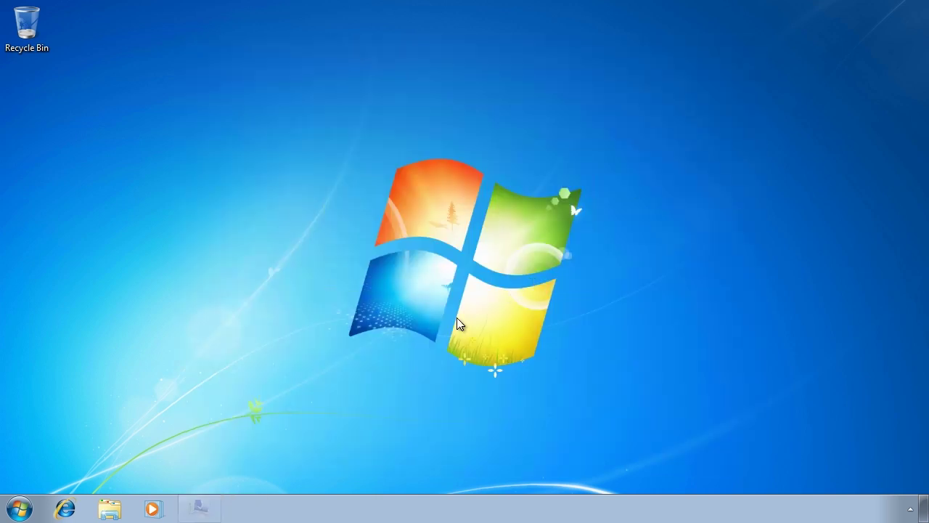
Step: Open Local Disk (C:) in Explorer and reveal its Tools menu with Alt
left_click(109, 508)
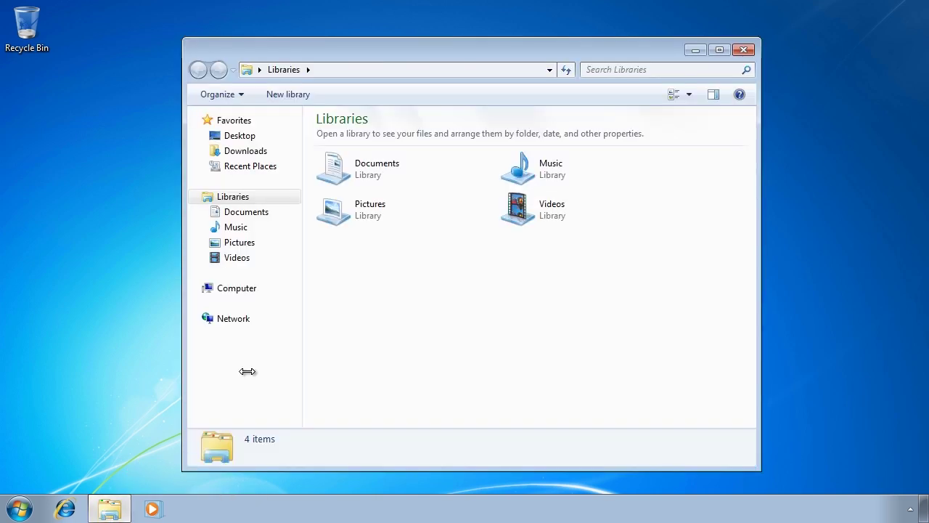
left_click(234, 288)
double_click(403, 144)
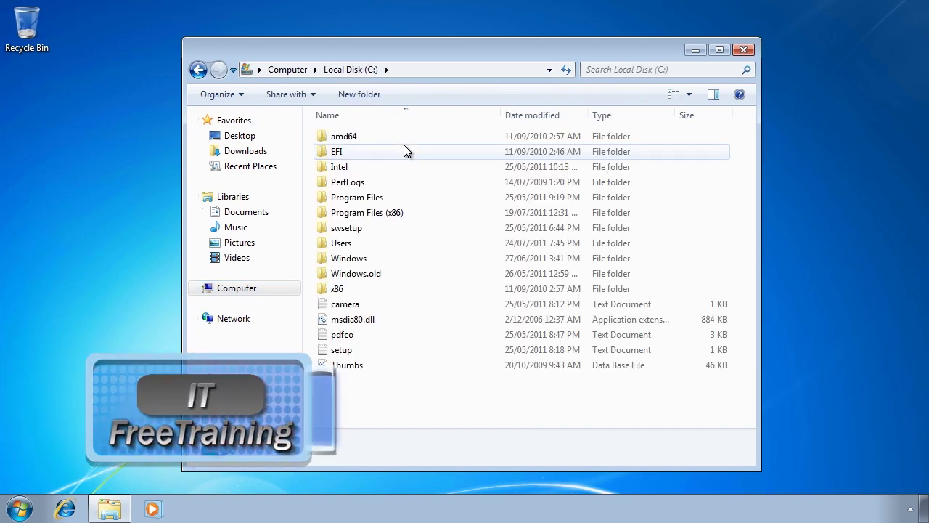
key("alt")
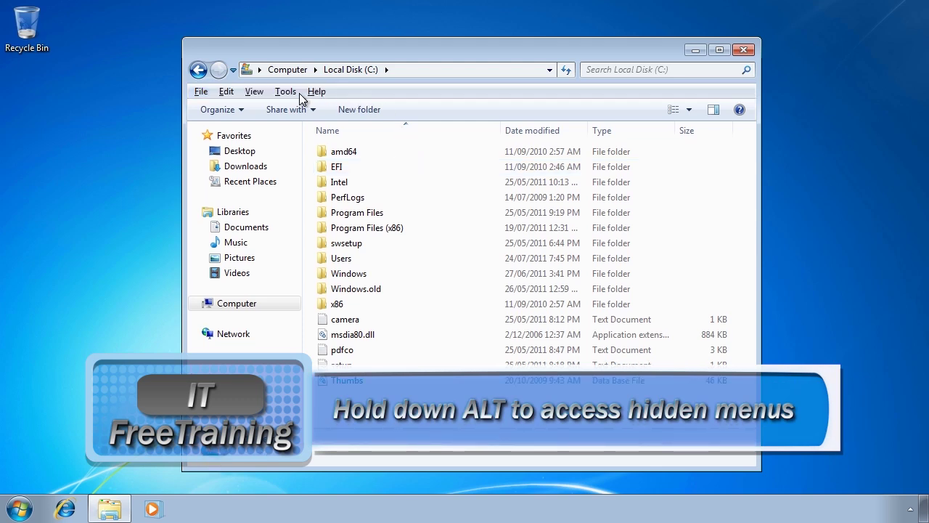
left_click(288, 94)
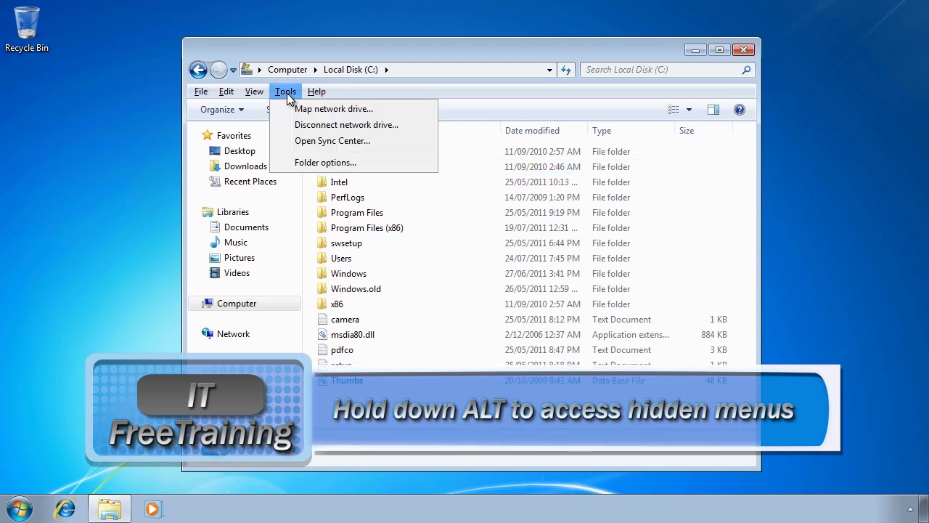
Step: In Folder Options' View tab, show hidden files, folders and drives and unhide protected system files
left_click(391, 163)
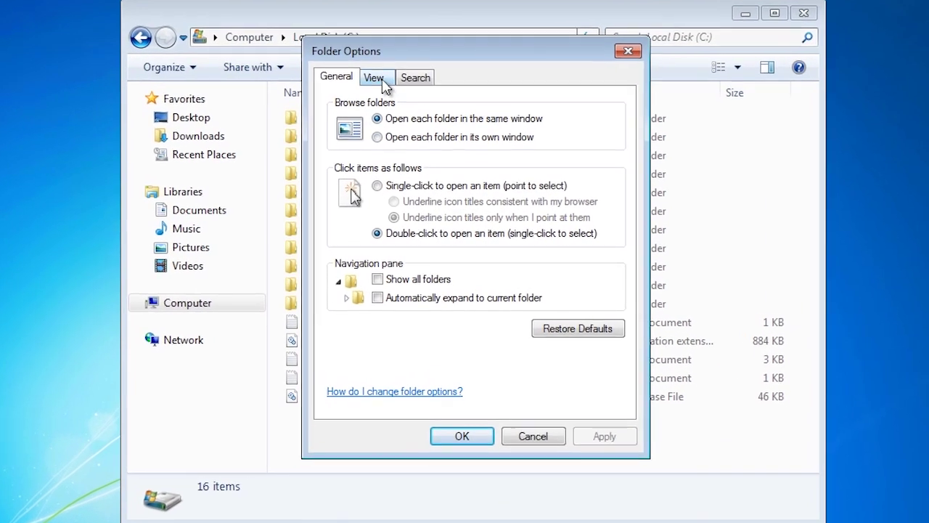
left_click(383, 81)
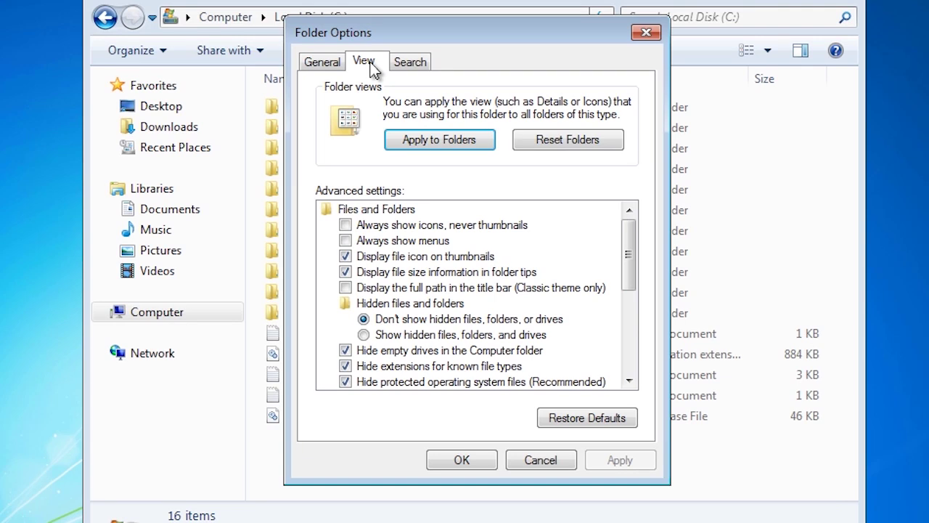
left_click(365, 335)
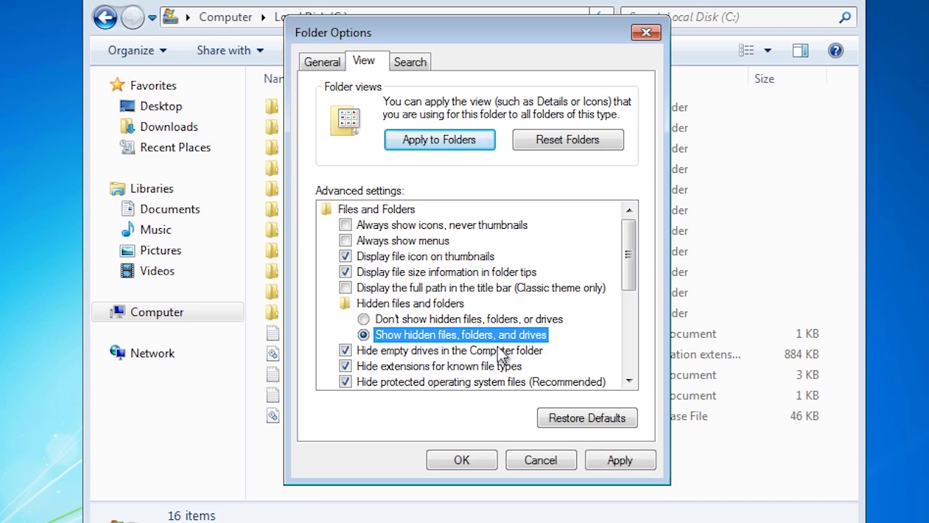
left_click(346, 382)
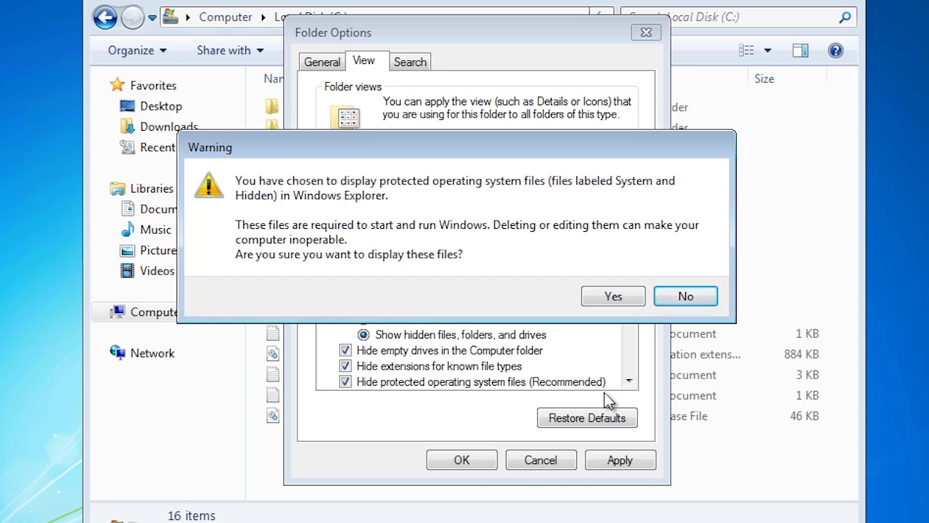
left_click(622, 296)
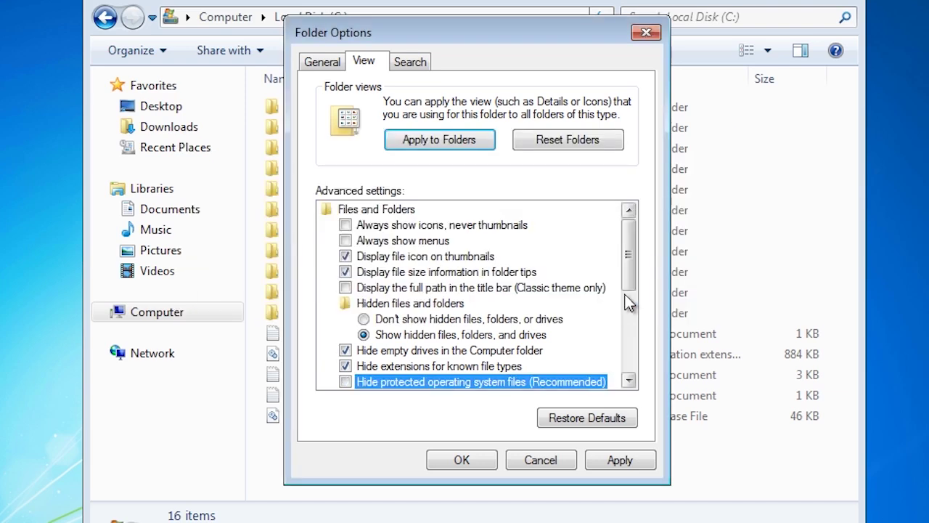
Step: Apply the folder options, scroll down the C: listing and select pagefile.sys to see its 1.85 GB size
left_click(462, 397)
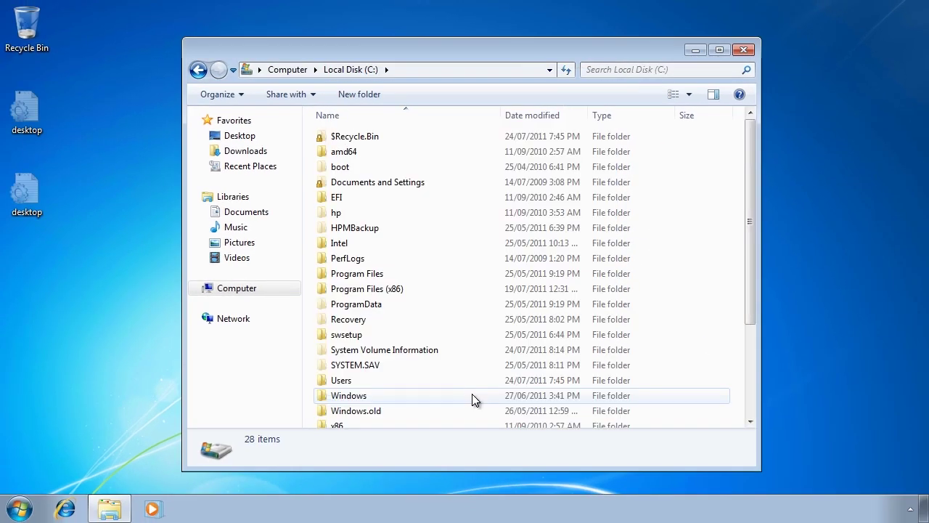
left_click(472, 394)
scroll(472, 394, "down", 3)
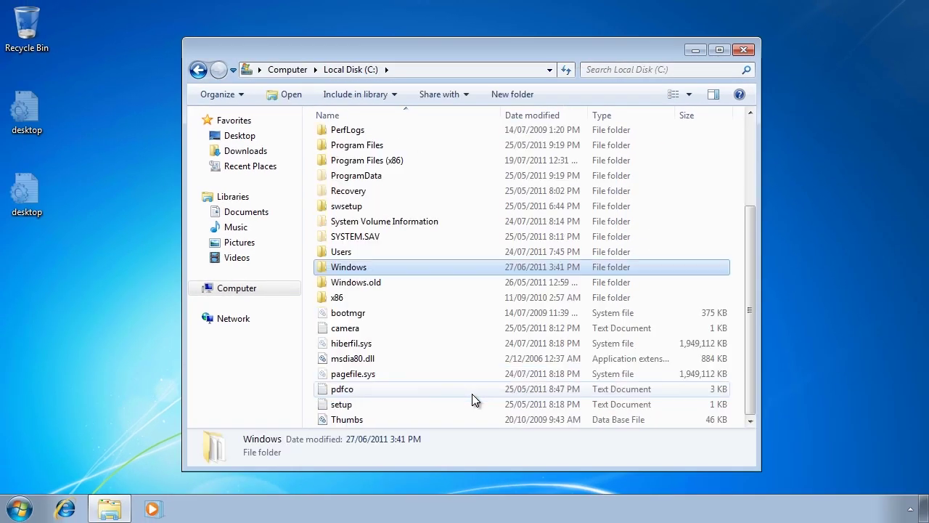
left_click(375, 374)
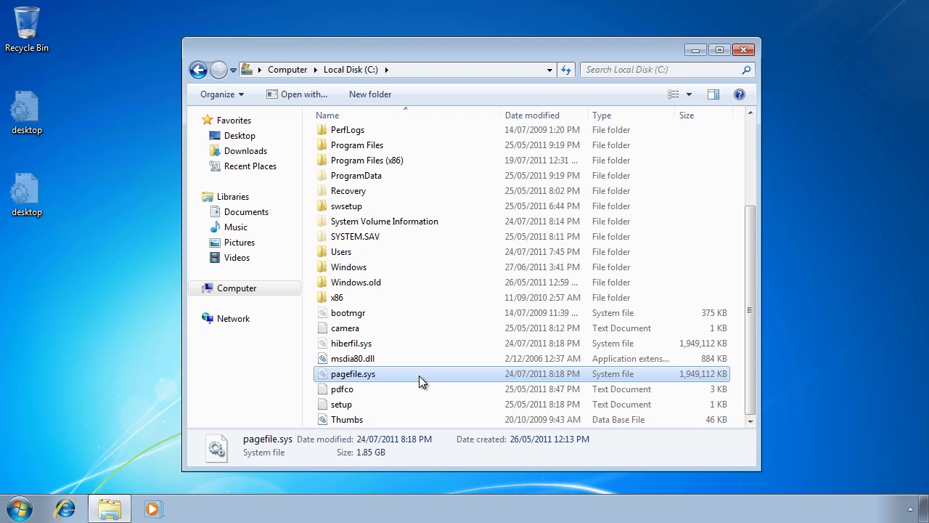
Step: Close Explorer and open Check the Windows Experience Index under Control Panel's System and Security
key("alt+F4")
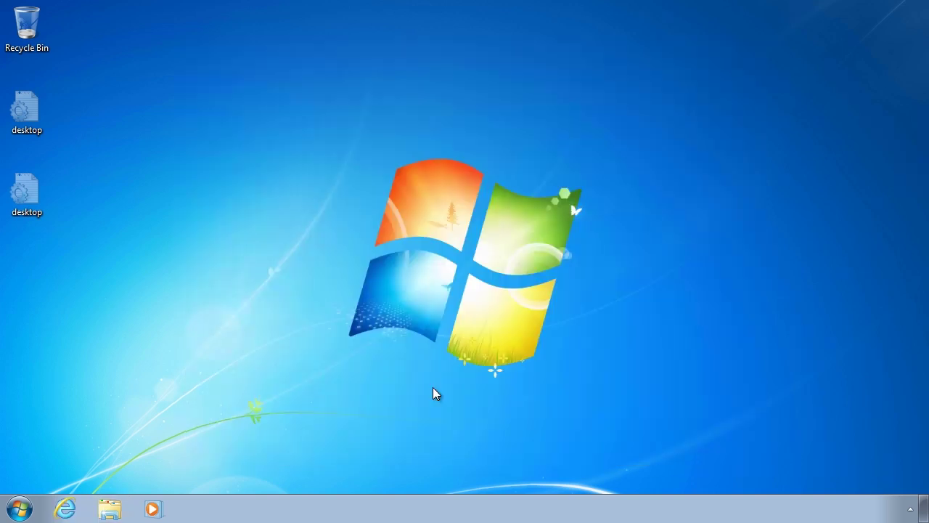
left_click(20, 509)
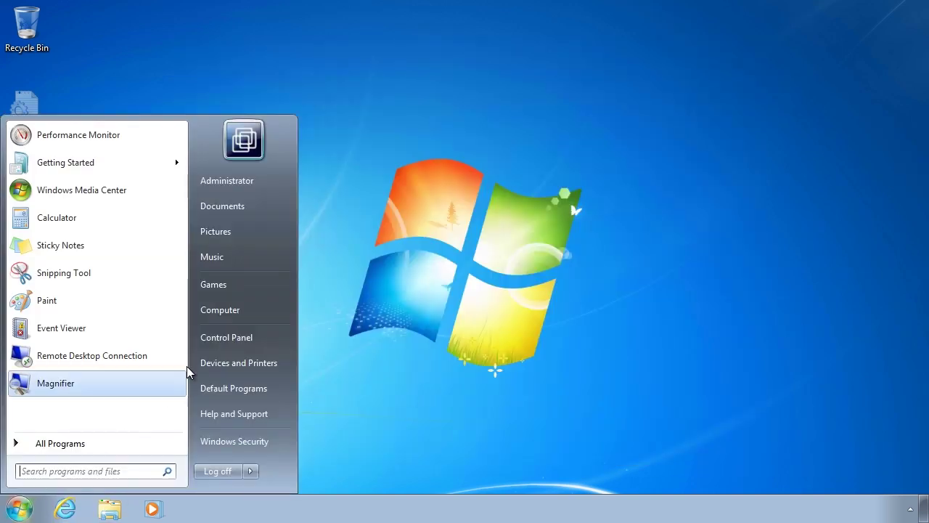
left_click(273, 339)
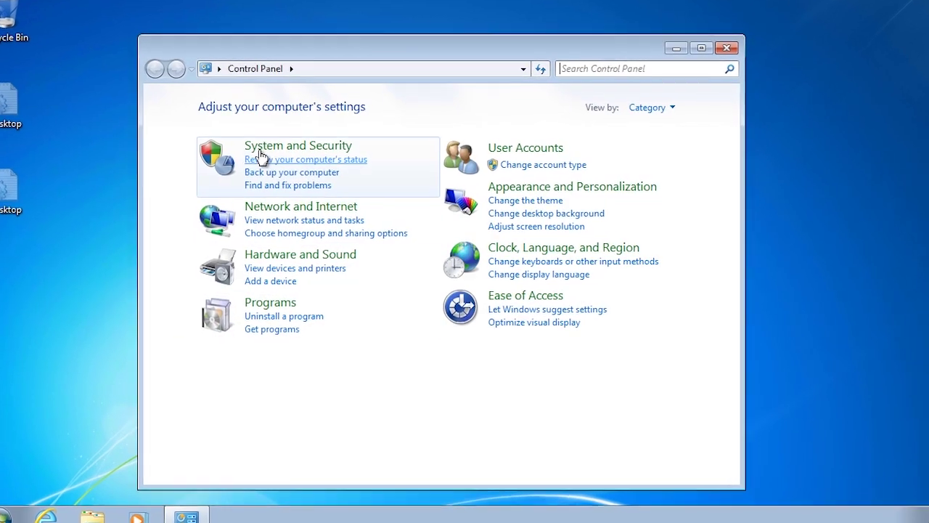
left_click(342, 150)
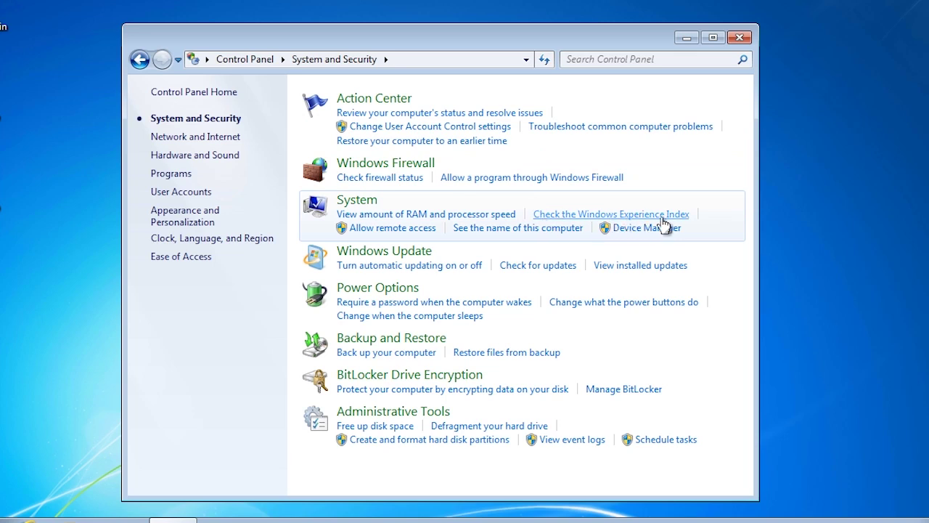
left_click(546, 216)
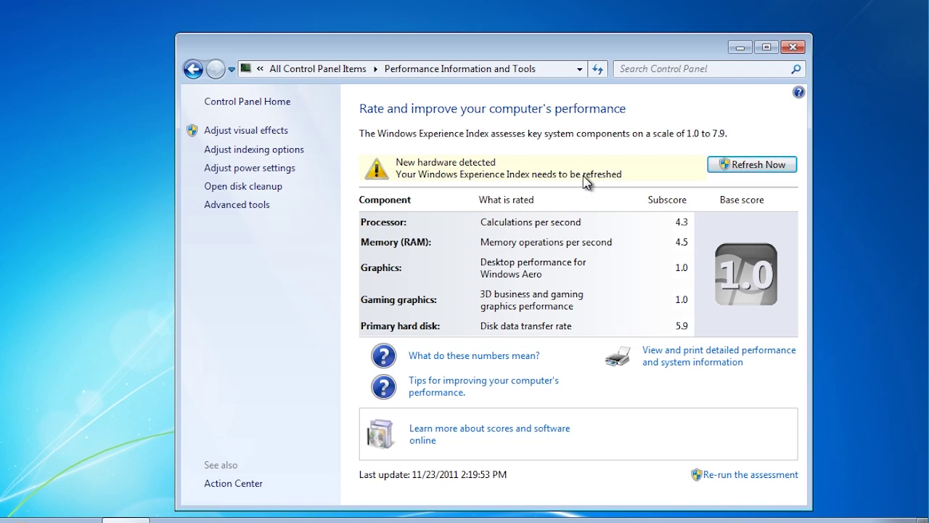
Step: Rerun the Windows Experience Index assessment so the base score updates to 3.7
left_click(759, 167)
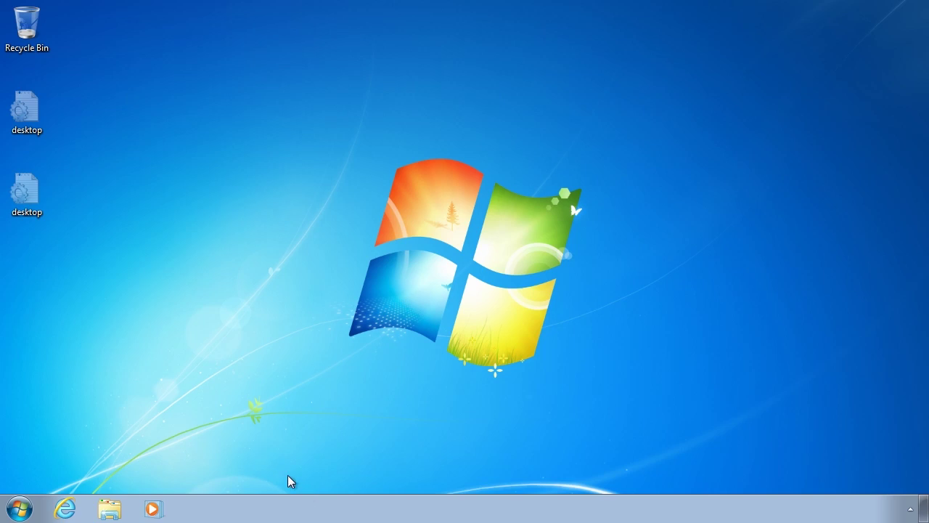
Step: Apply the Windows 7 Aero theme from desktop Personalization, giving Sky window colour
right_click(273, 254)
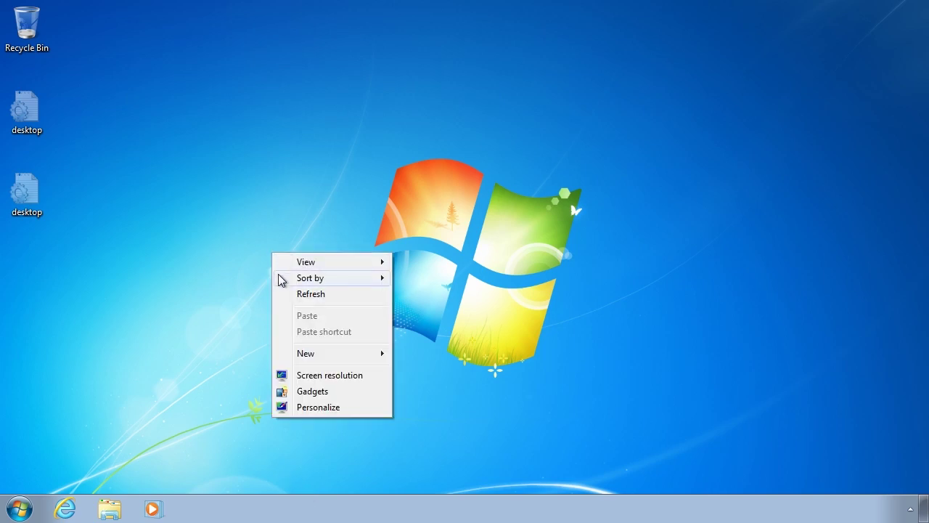
left_click(361, 413)
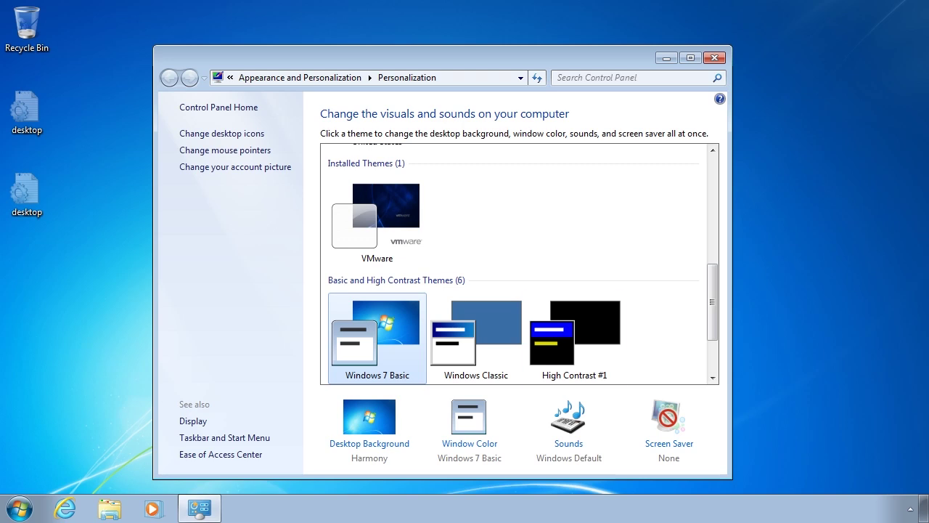
scroll(520, 265, "up", 6)
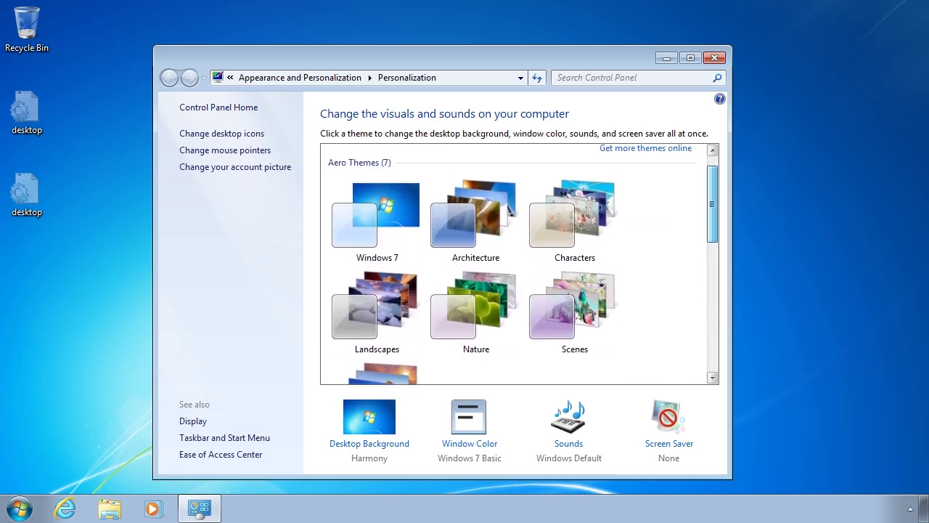
left_click(376, 225)
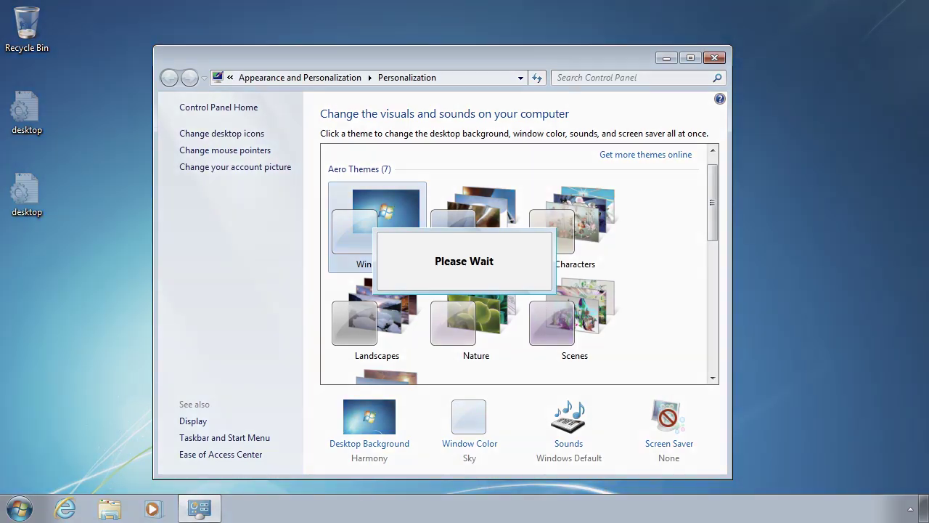